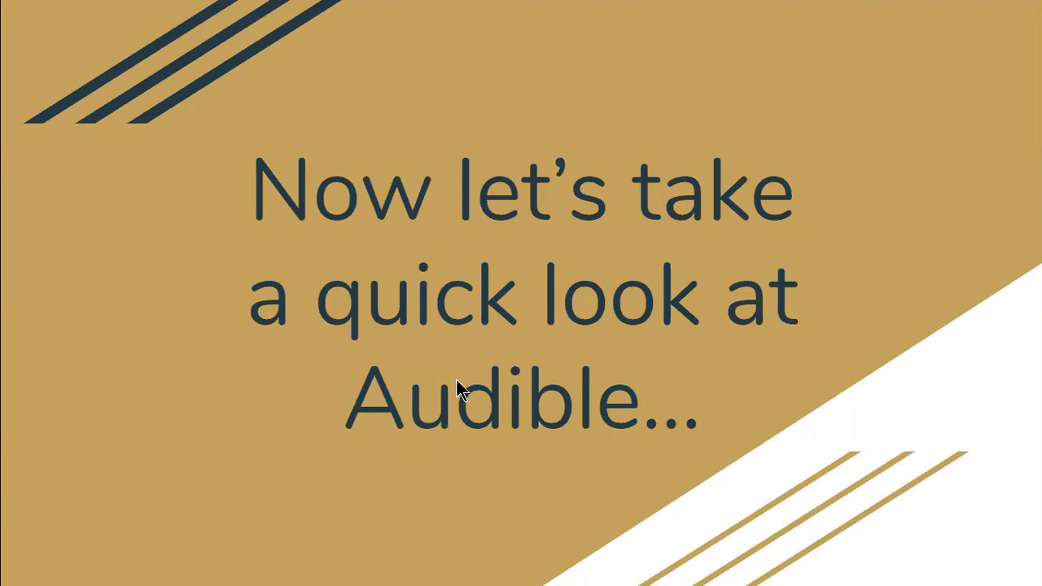
Step: Exit the slideshow, returning to slide 12, "Now let's take a quick look at Audible…"
mouse_move(591, 540)
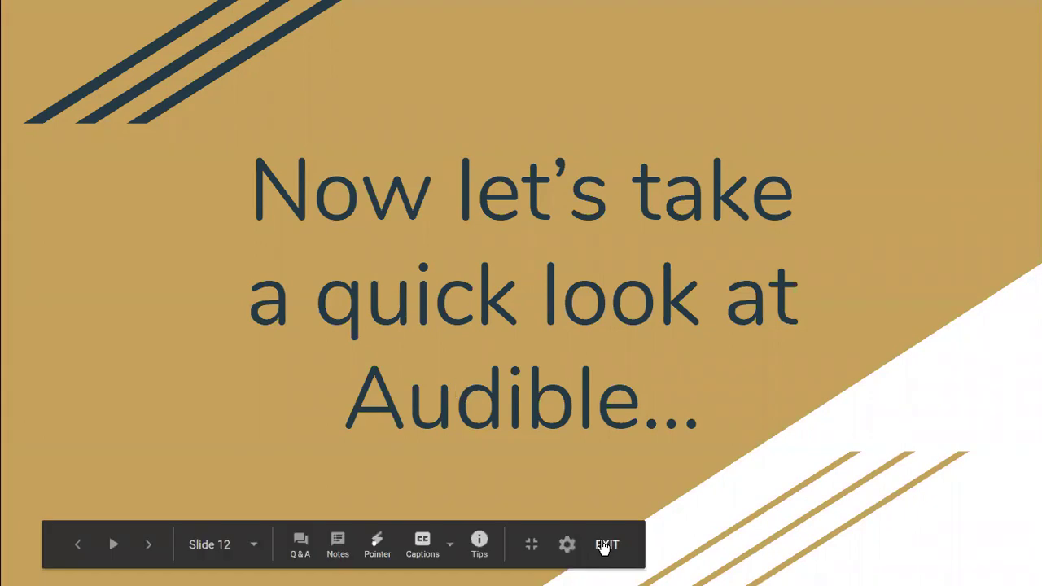
click(607, 544)
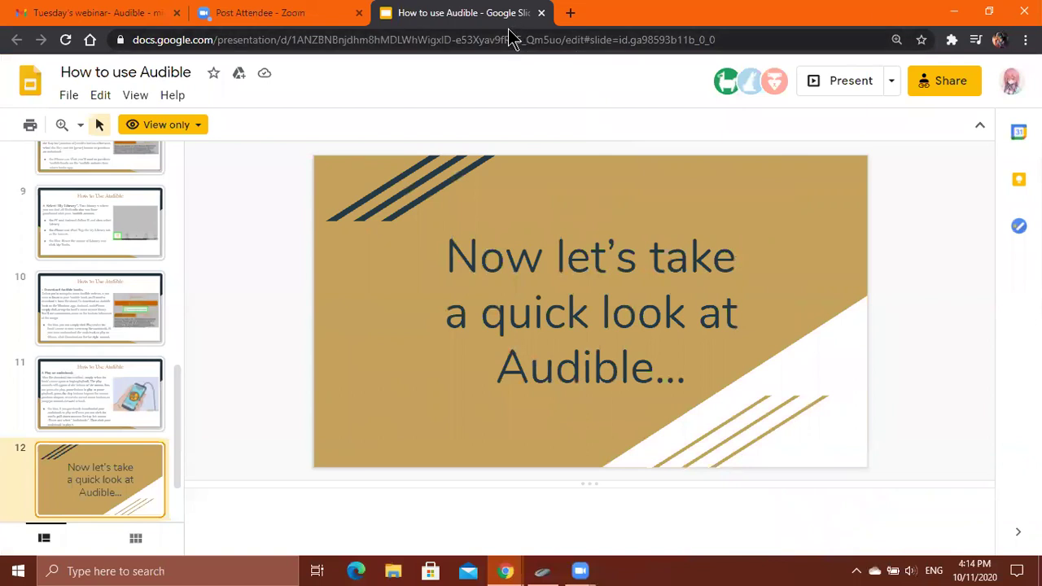
Step: Close the webinar tab and open a new blank browser tab
click(177, 13)
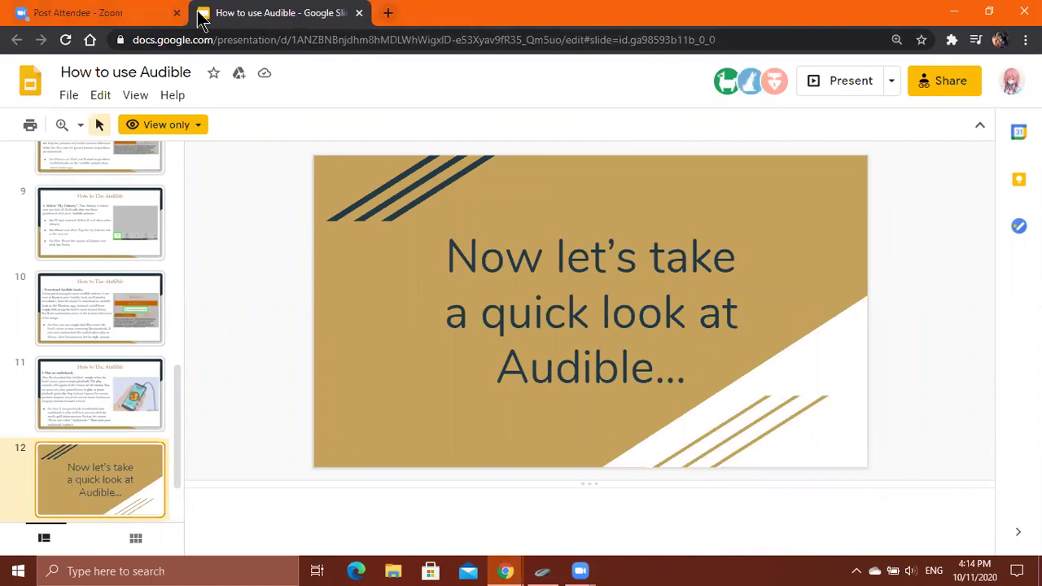
key(ctrl+t)
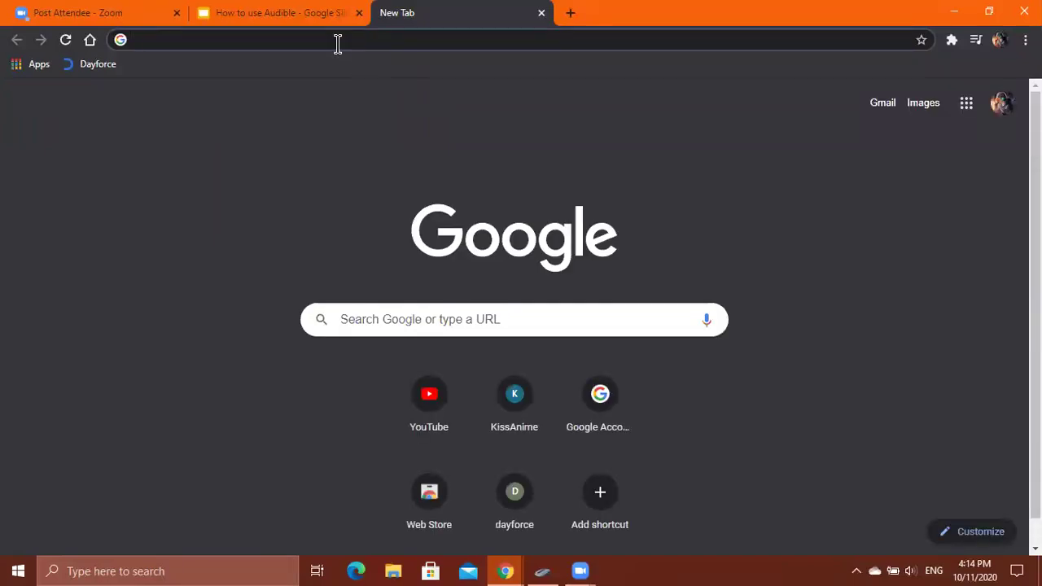
Step: Load audible.com, which redirects to the audible.ca home page with the free-audiobook offer
text(ad)
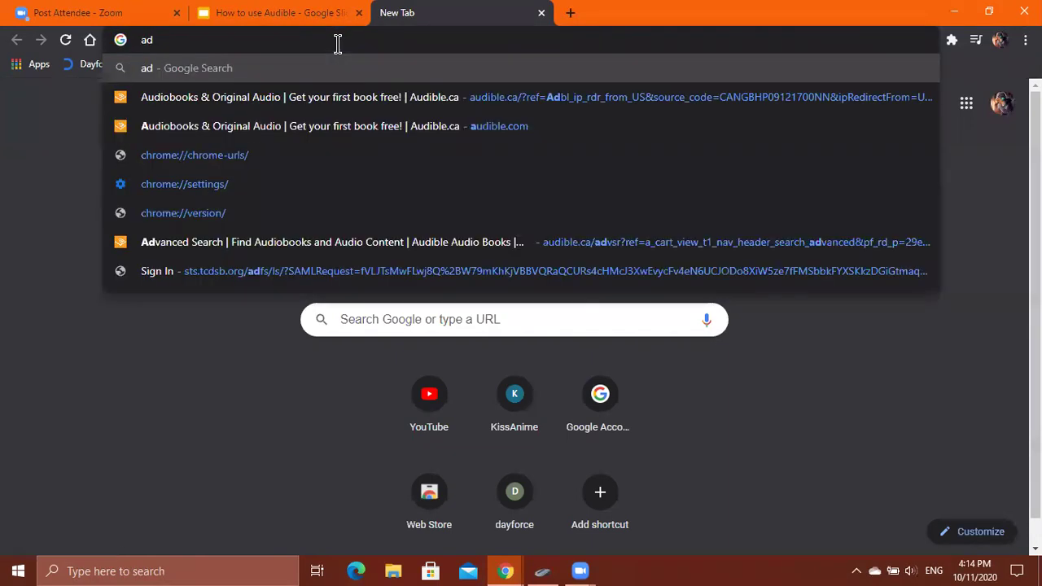
key(BackSpace)
text(udible.com)
key(Return)
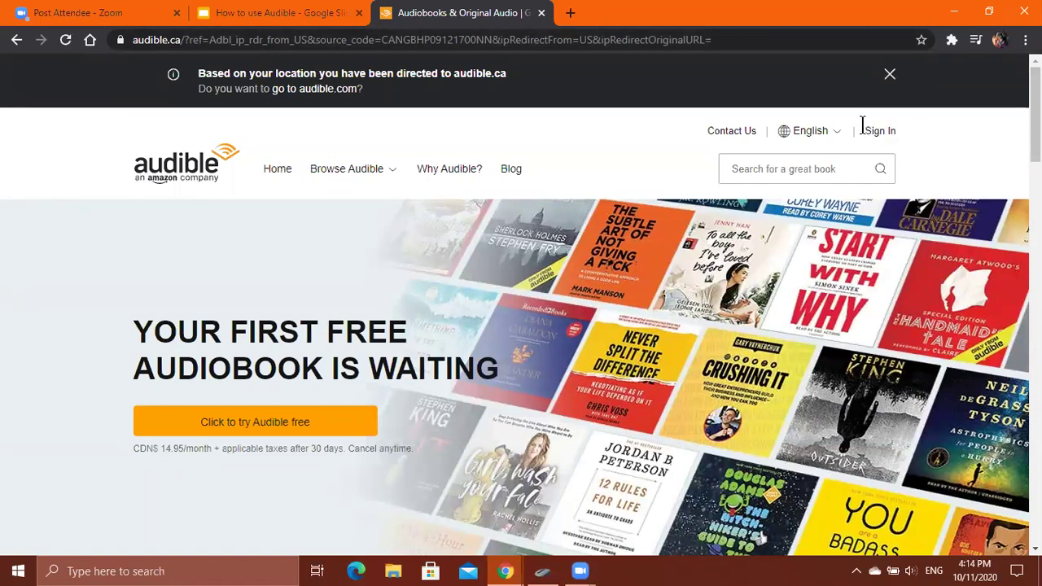
Step: Go from Audible's Sign In to the empty Amazon 'Create account' form
click(884, 138)
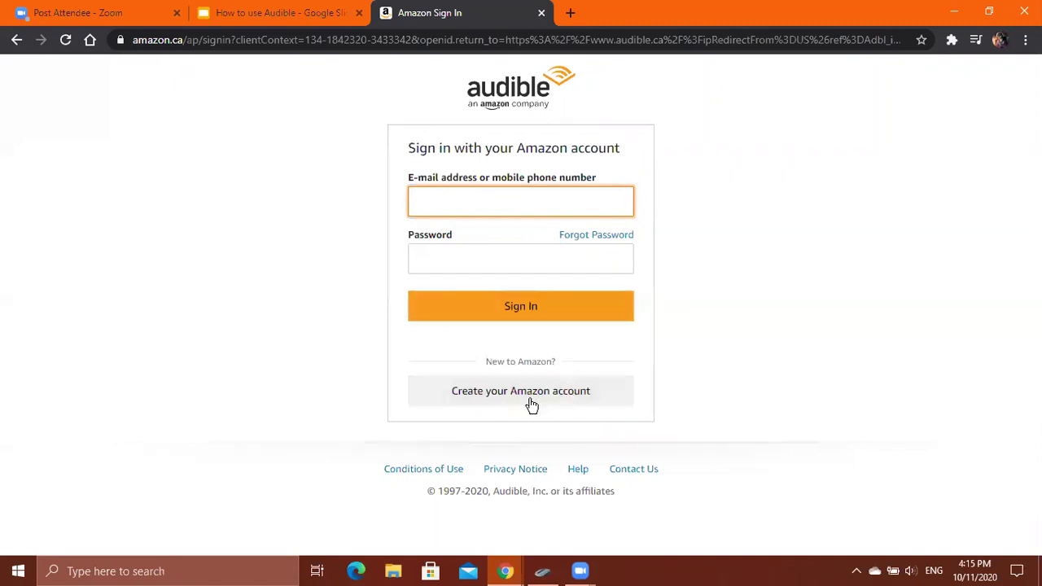
click(486, 403)
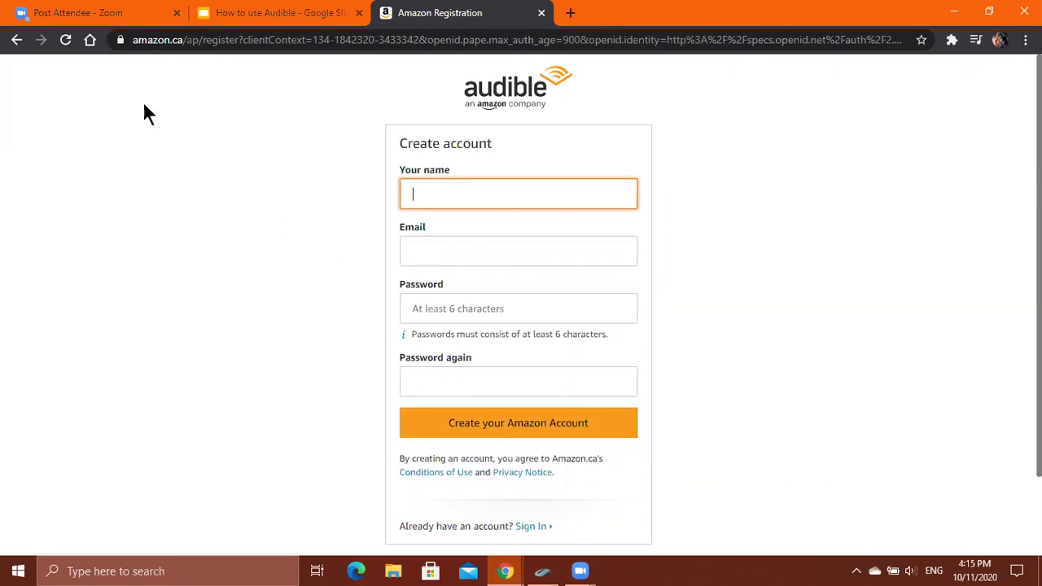
Step: Sign in with the account e-mail and password, then return to the audible.ca home page
click(17, 42)
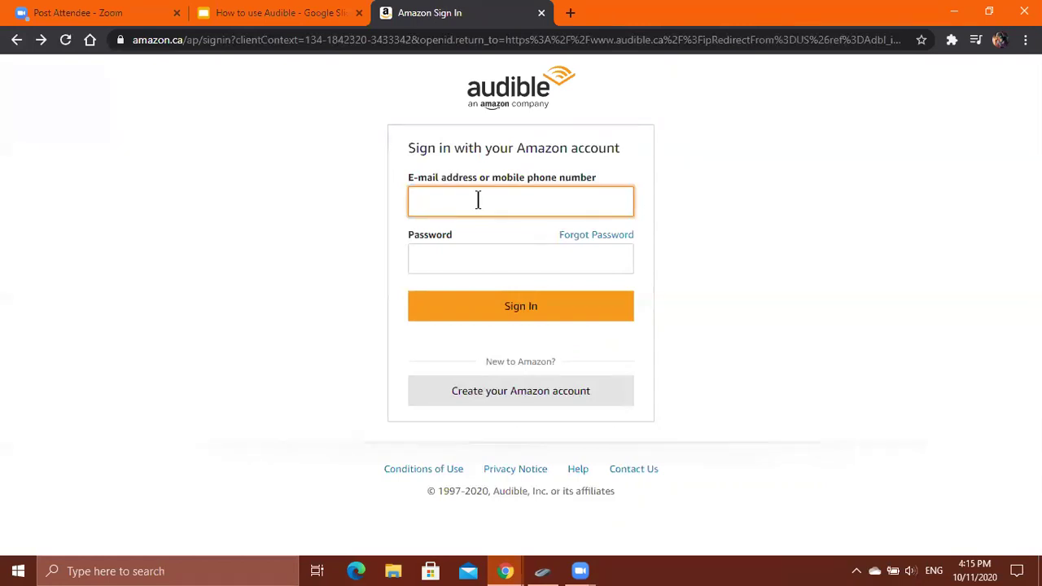
text(ce)
key(BackSpace)
key(BackSpace)
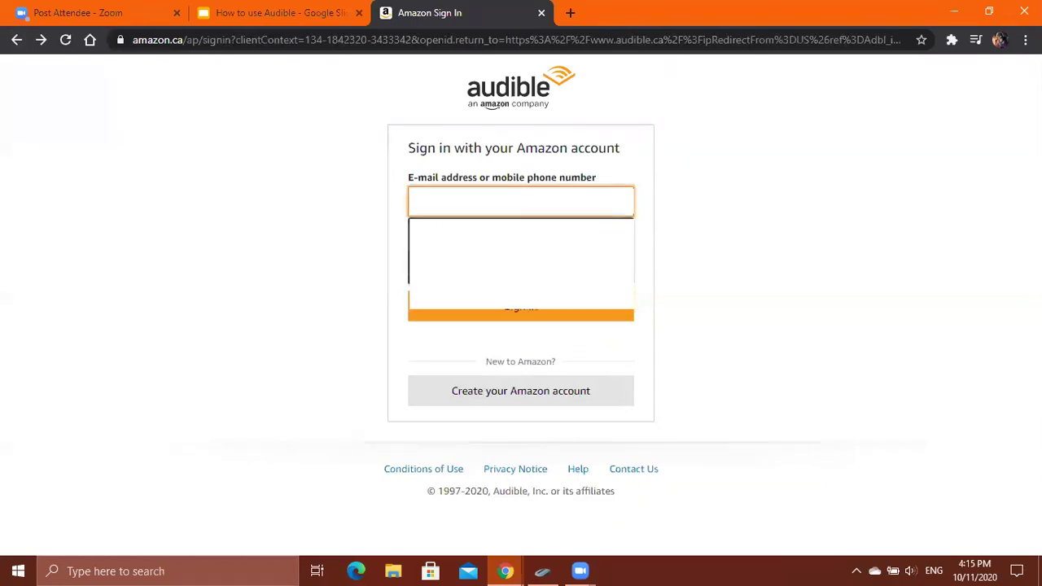
click(491, 258)
text(•••••••••••)
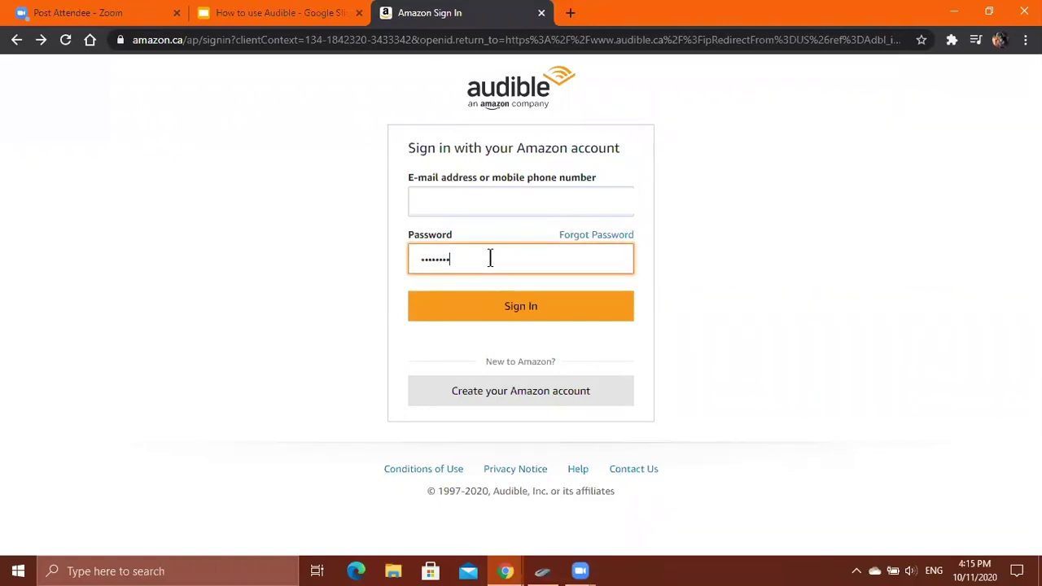
click(511, 306)
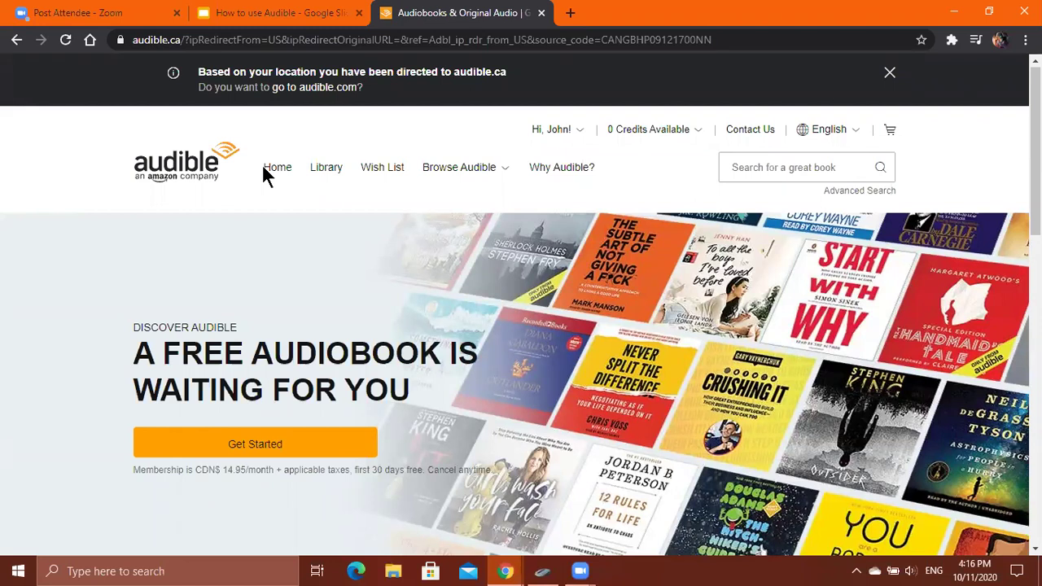
click(269, 168)
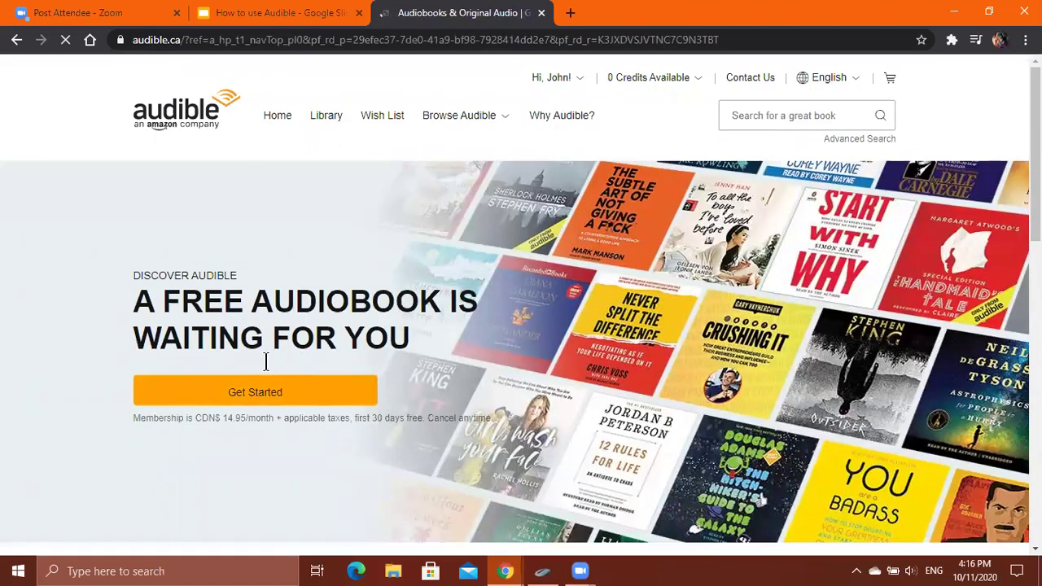
click(271, 391)
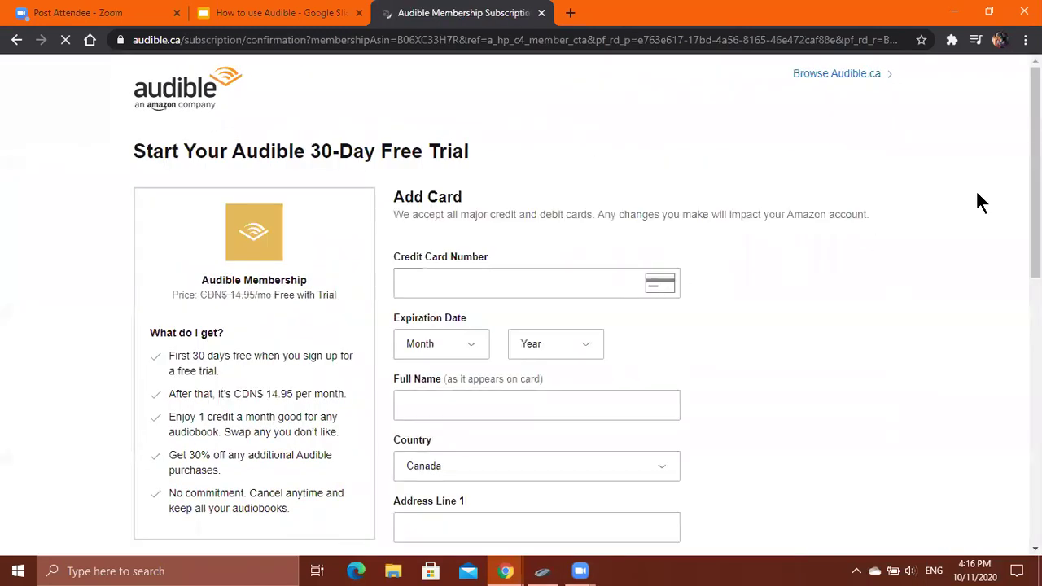
scroll(981, 203, down, 1)
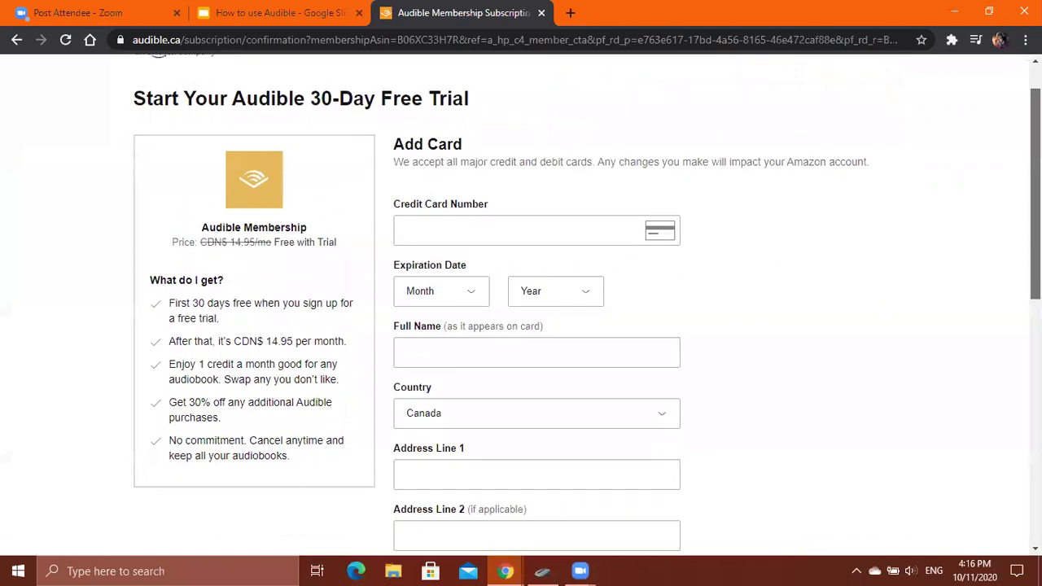
scroll(982, 204, down, 1)
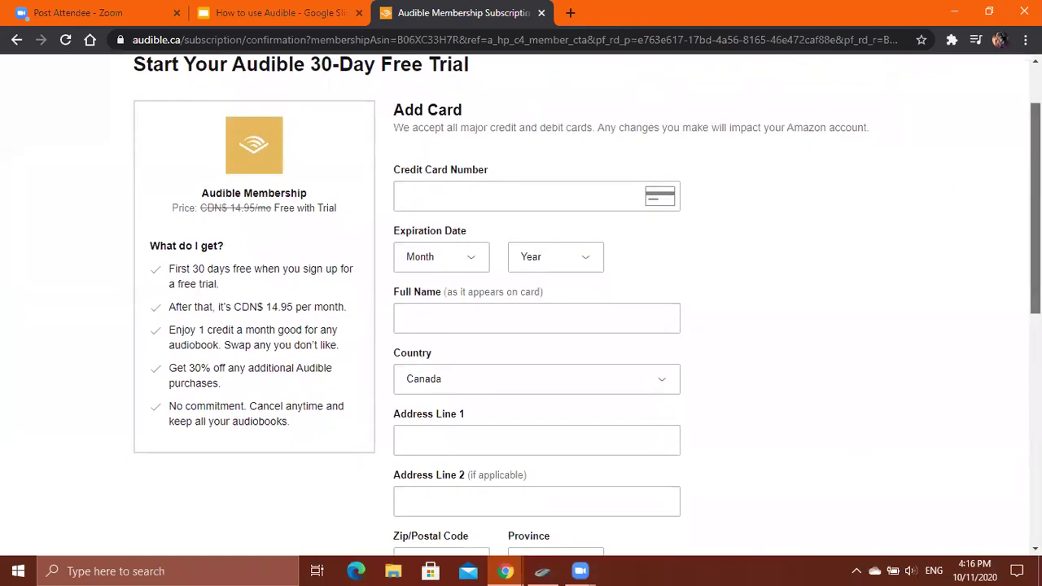
scroll(981, 204, down, 3)
scroll(930, 205, up, 3)
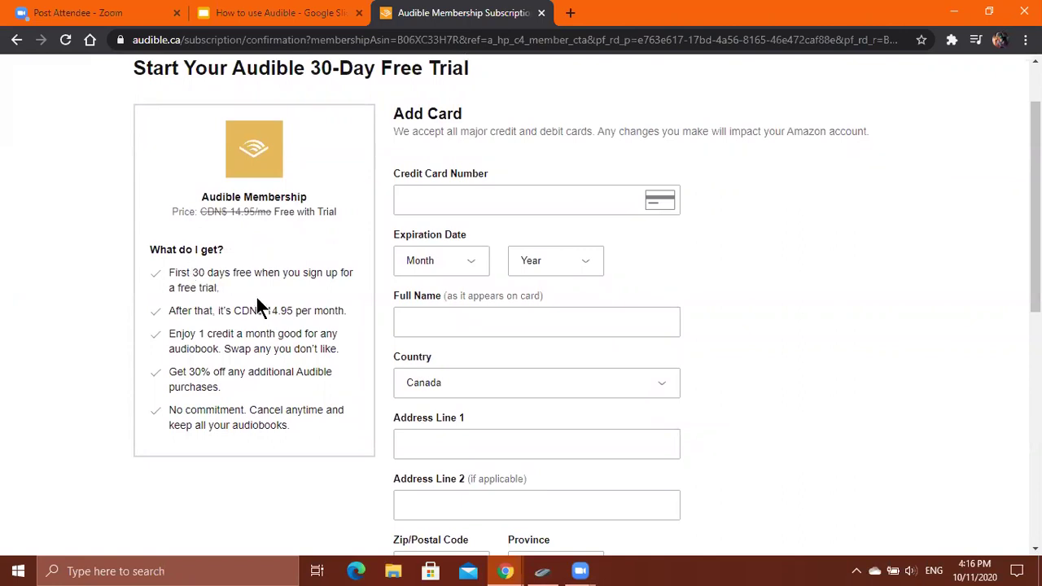
drag(193, 273, 228, 289)
click(202, 314)
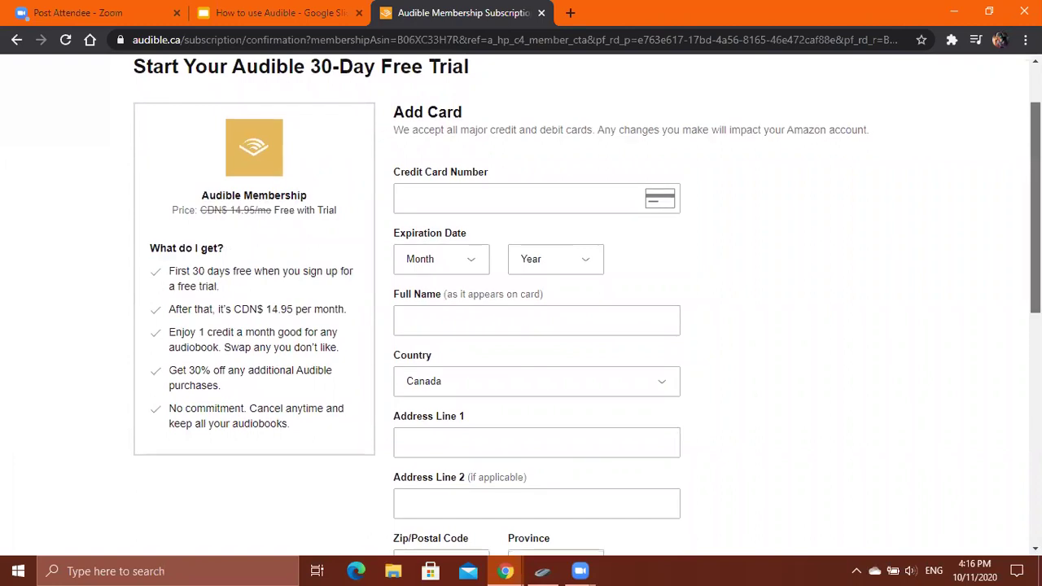
scroll(609, 190, down, 1)
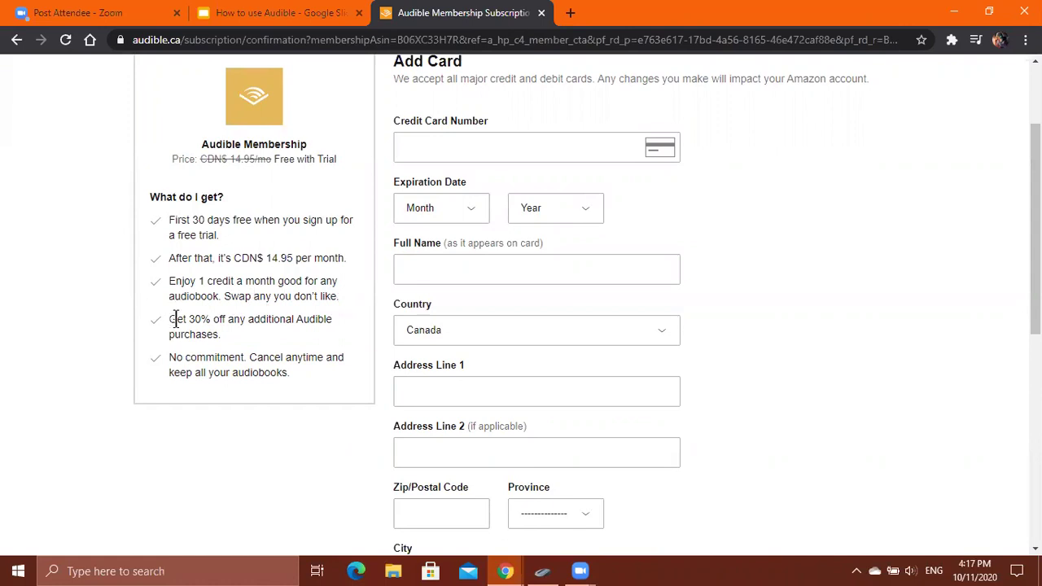
drag(189, 319, 228, 341)
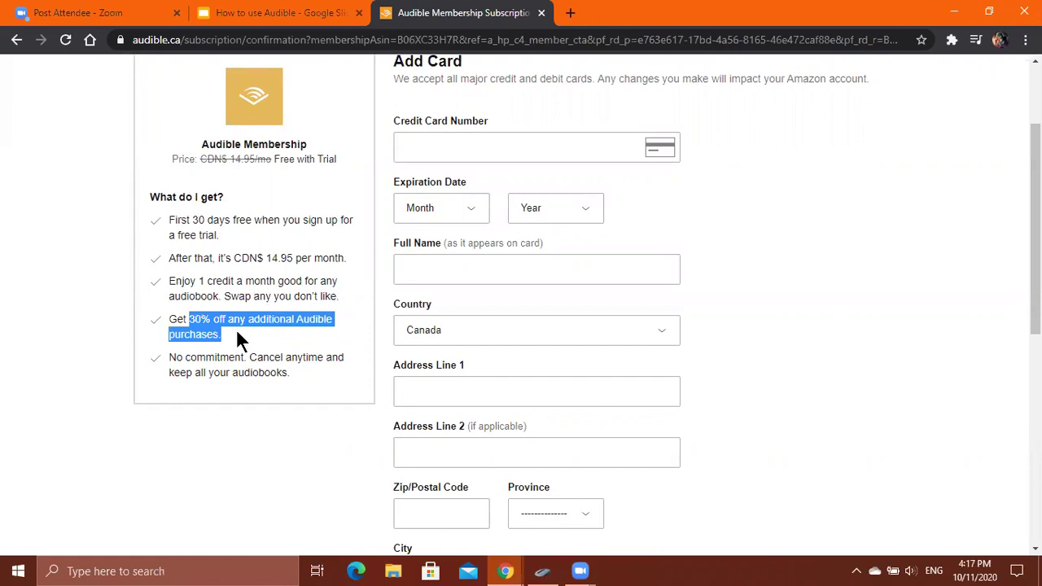
click(248, 341)
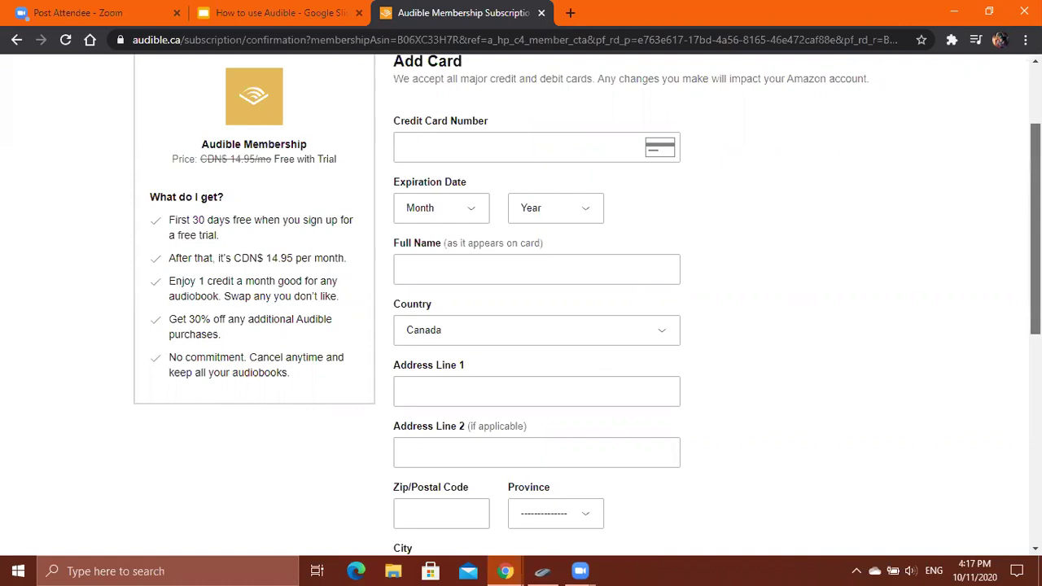
scroll(1036, 228, up, 1)
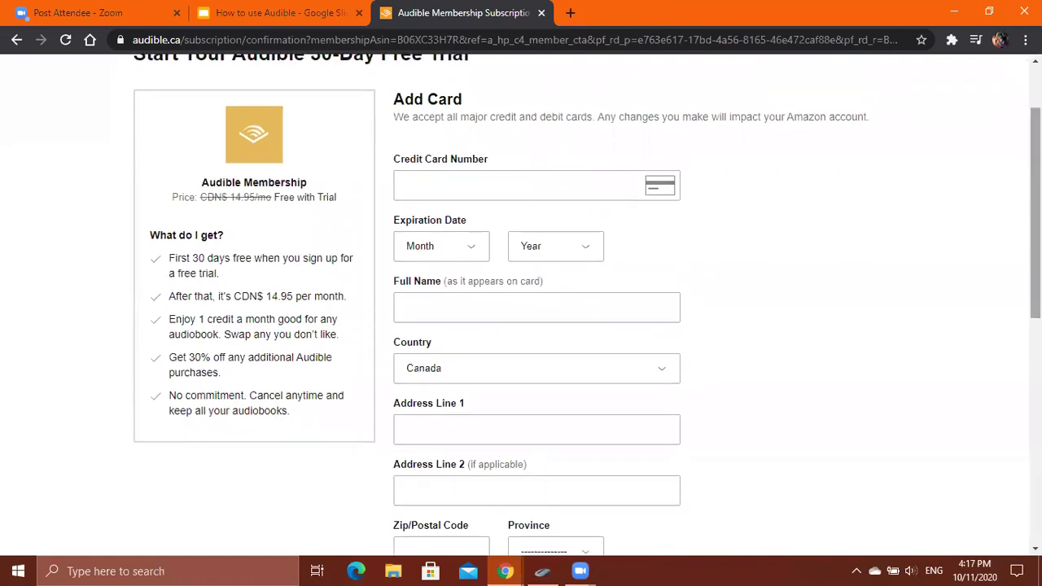
scroll(1036, 228, up, 1)
scroll(662, 173, down, 1)
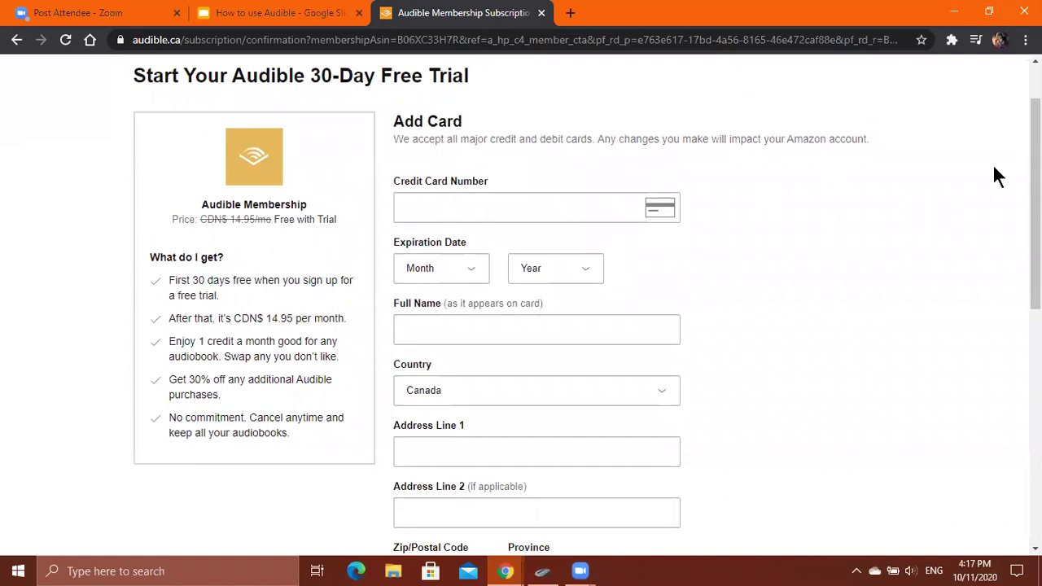
scroll(586, 307, down, 3)
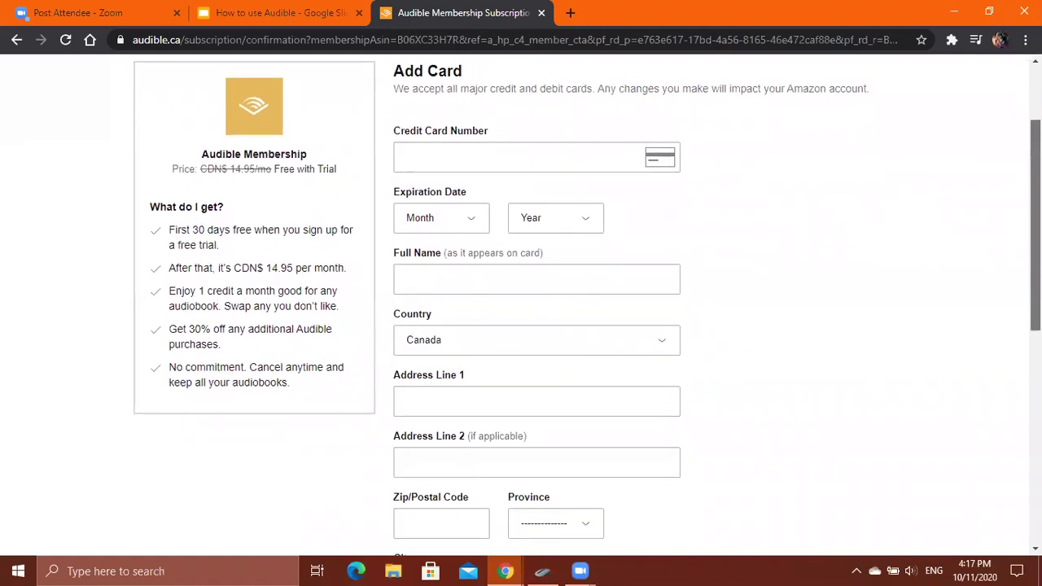
scroll(586, 307, down, 3)
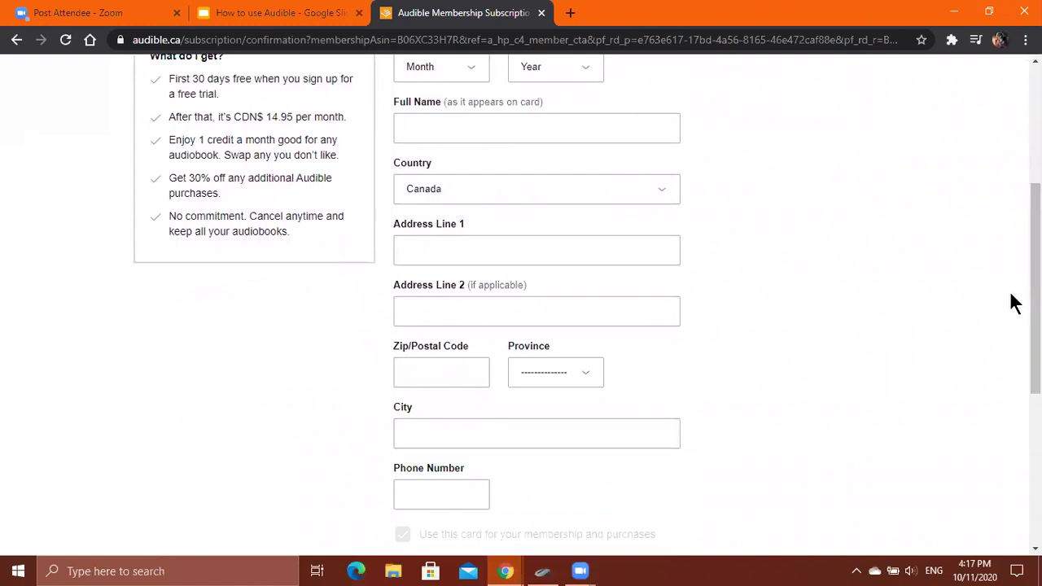
scroll(1035, 302, down, 1)
scroll(1036, 301, down, 3)
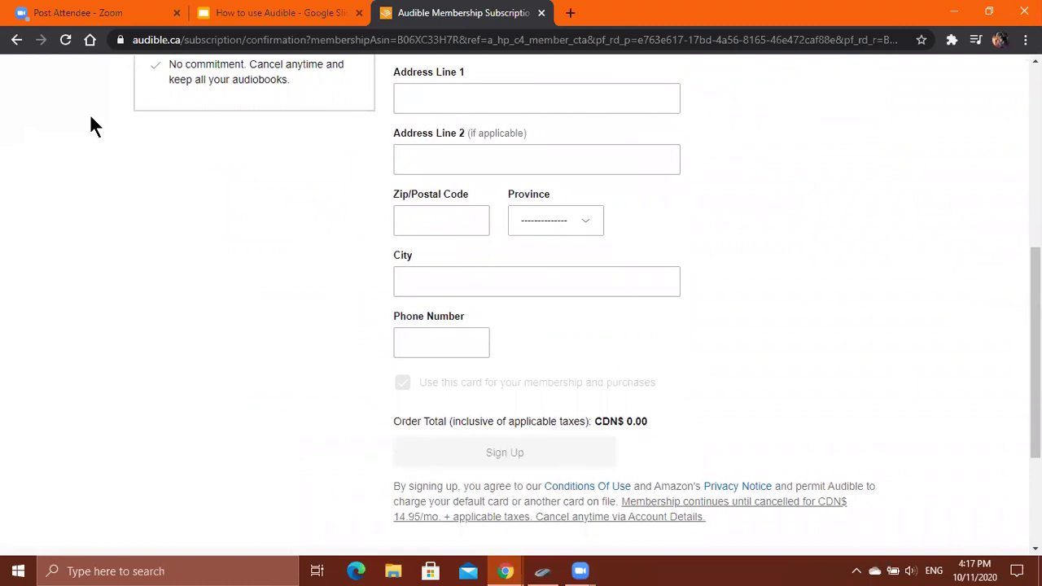
Step: Go back to the home page and enter 'har' in the book search box
click(11, 46)
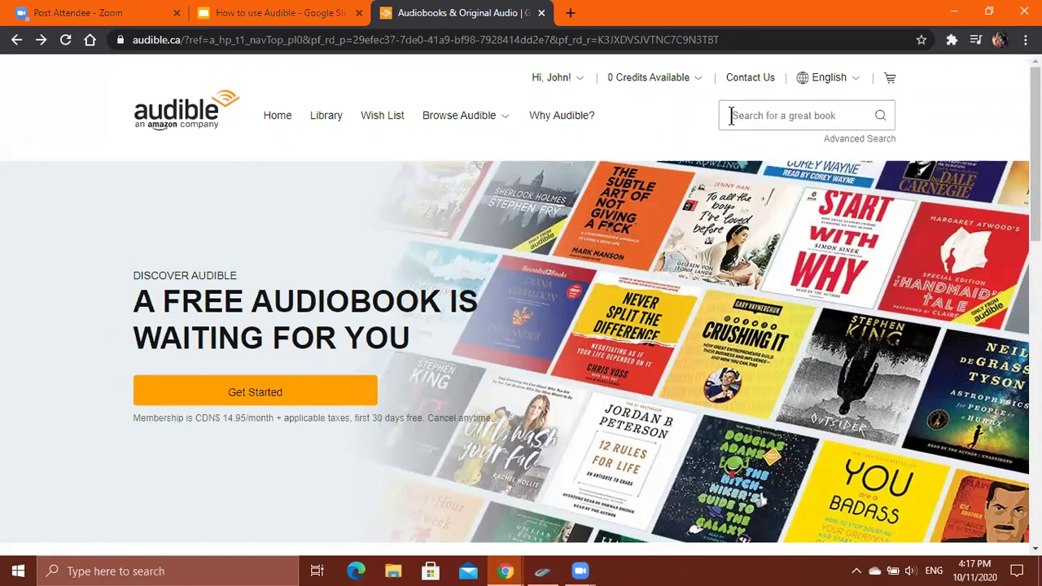
click(784, 117)
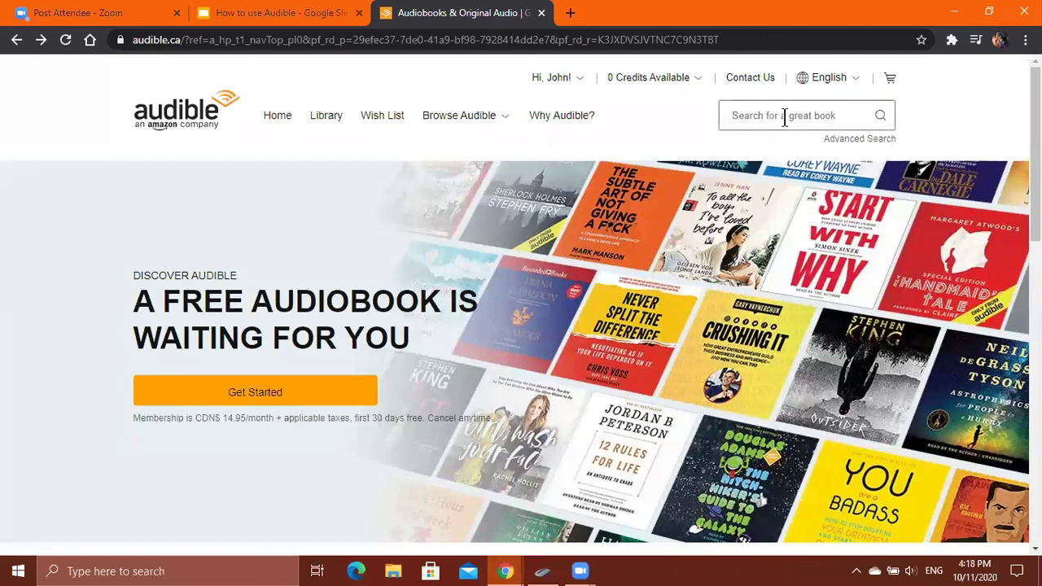
text(har)
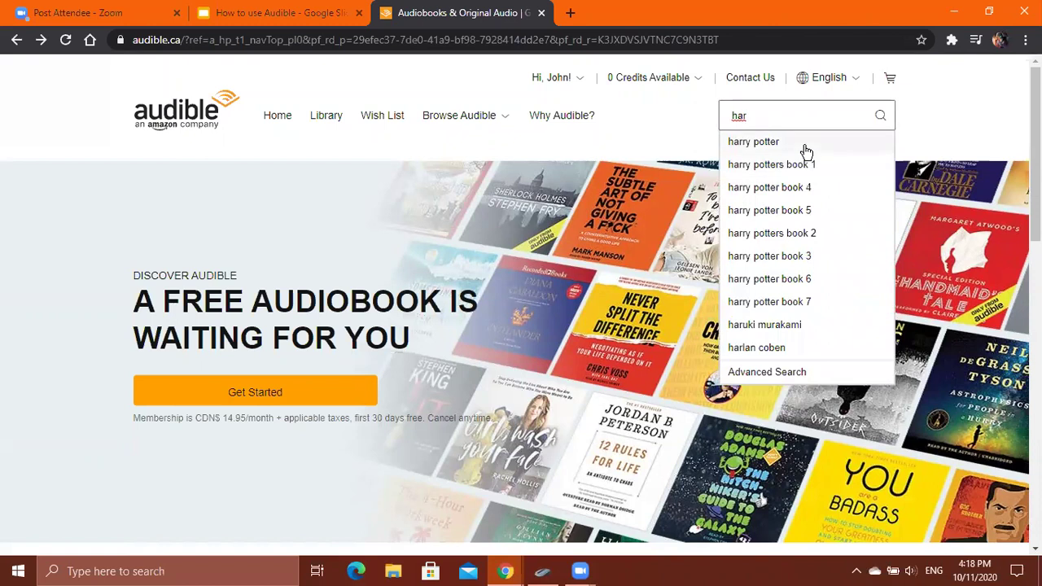
Step: Search for 'harry potter' and browse the 156 results, led by Sorcerer's Stone
click(804, 143)
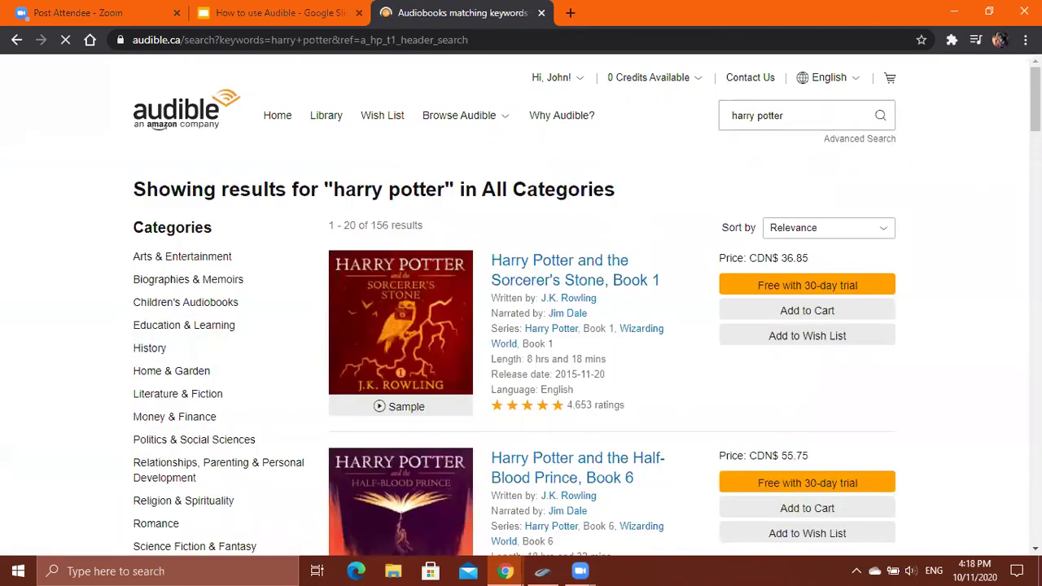
scroll(521, 312, down, 2)
scroll(521, 313, up, 2)
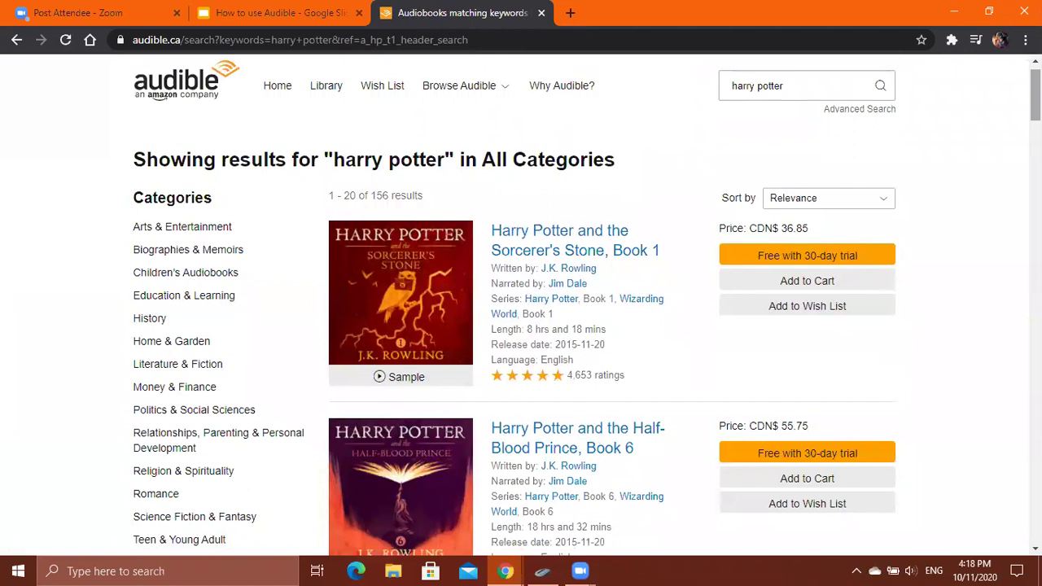
Step: Open Audible's Advanced Search page and look over its empty Keyword, Title and Author fields
click(855, 114)
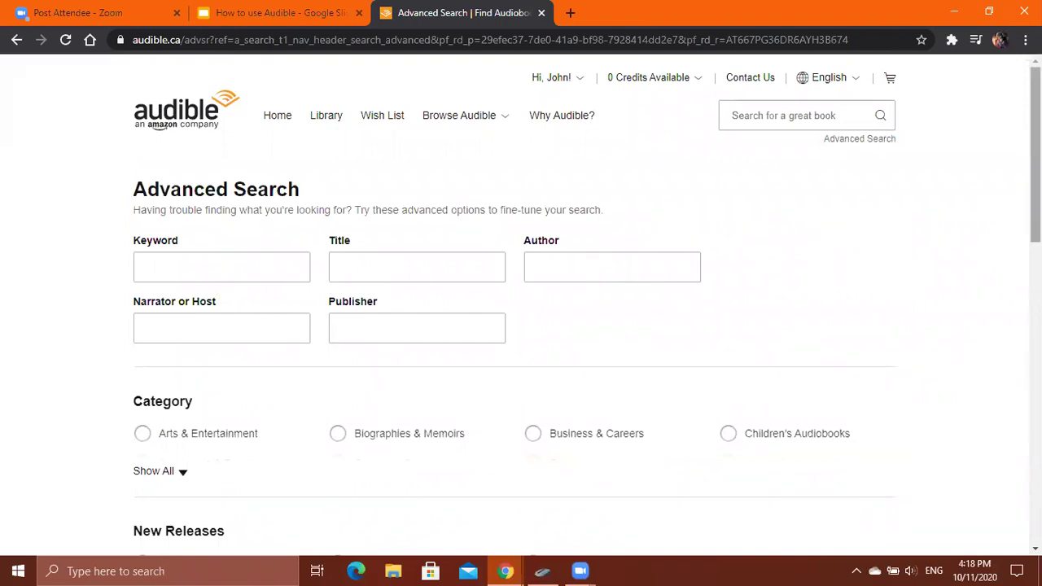
scroll(1035, 155, down, 1)
scroll(1036, 155, up, 1)
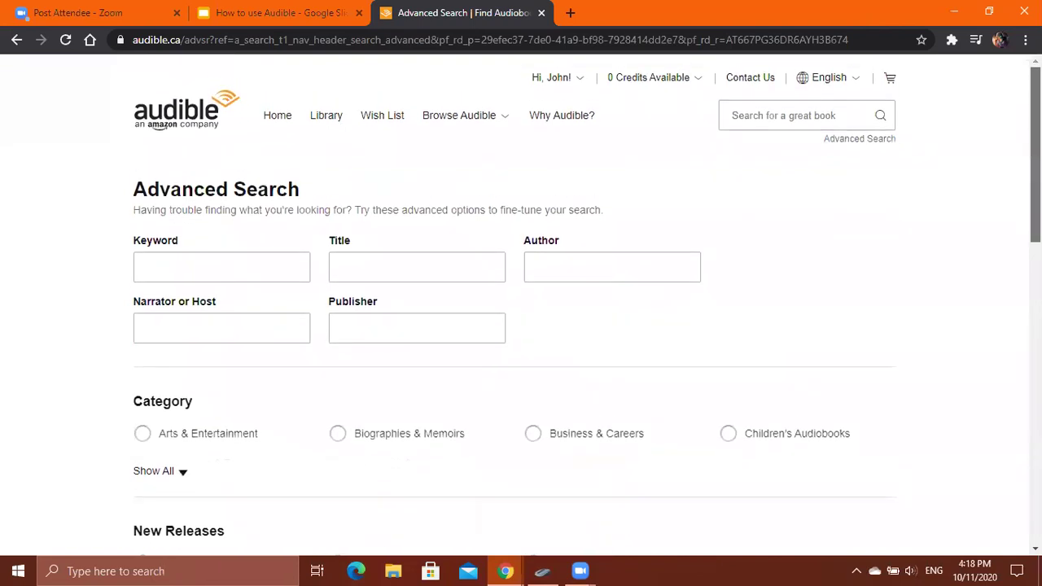